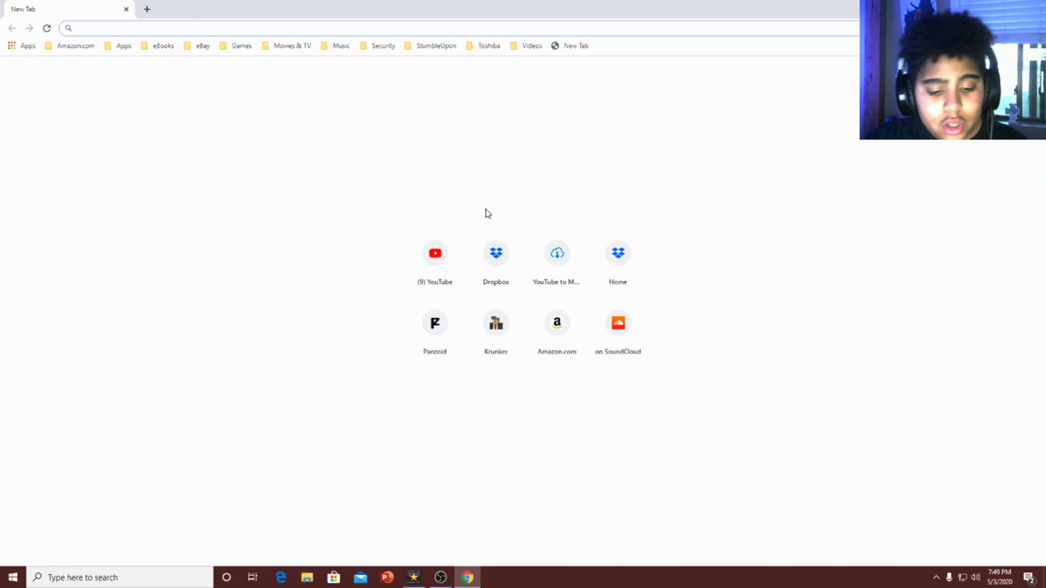
- Search the web for 'playstation remote play' and open the PS4 Remote Play Windows PC / Mac result
text(p)
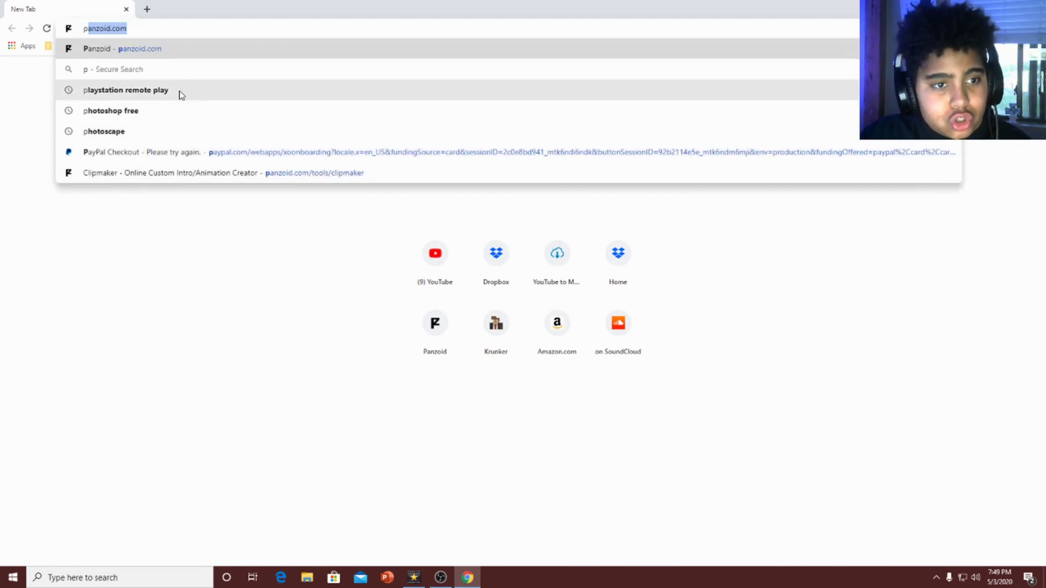
click(181, 93)
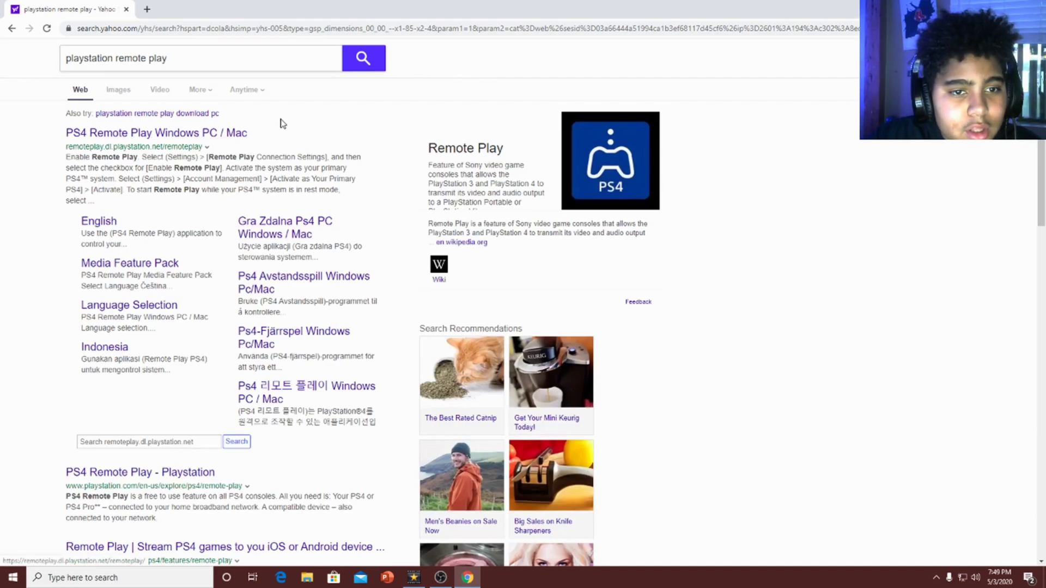
mouse_move(280, 122)
mouse_down()
mouse_move(151, 126)
mouse_move(210, 145)
mouse_move(297, 133)
mouse_up()
click(297, 134)
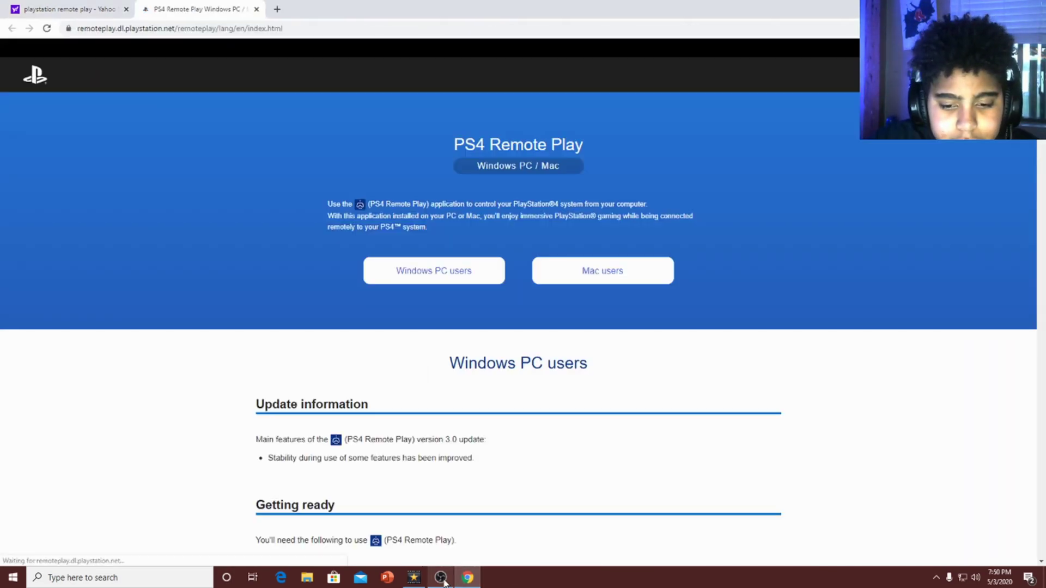
- Download the installer from the Windows PC users section and check the downloaded file's options
mouse_move(441, 578)
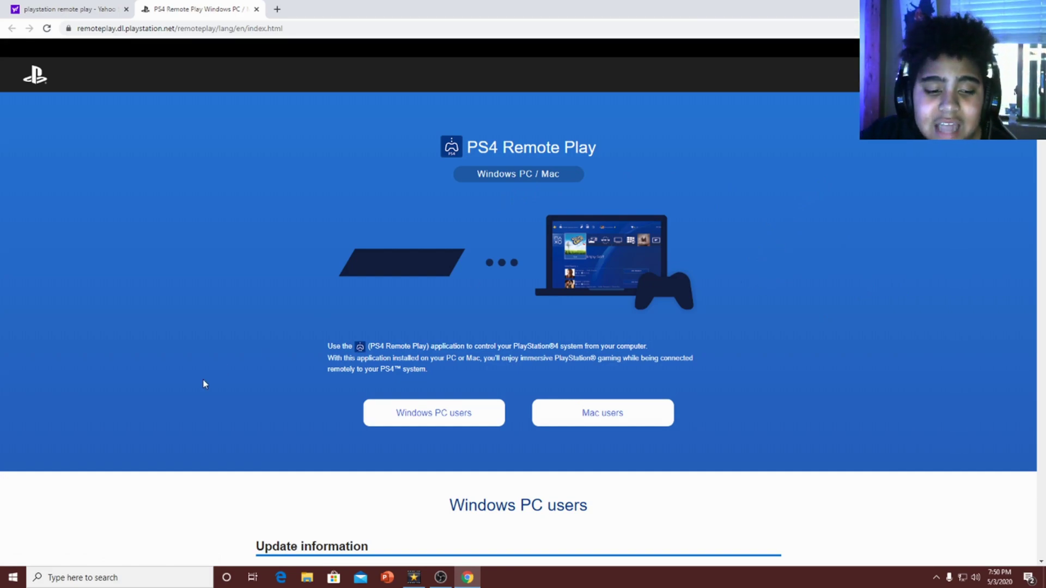
drag(435, 286, 460, 385)
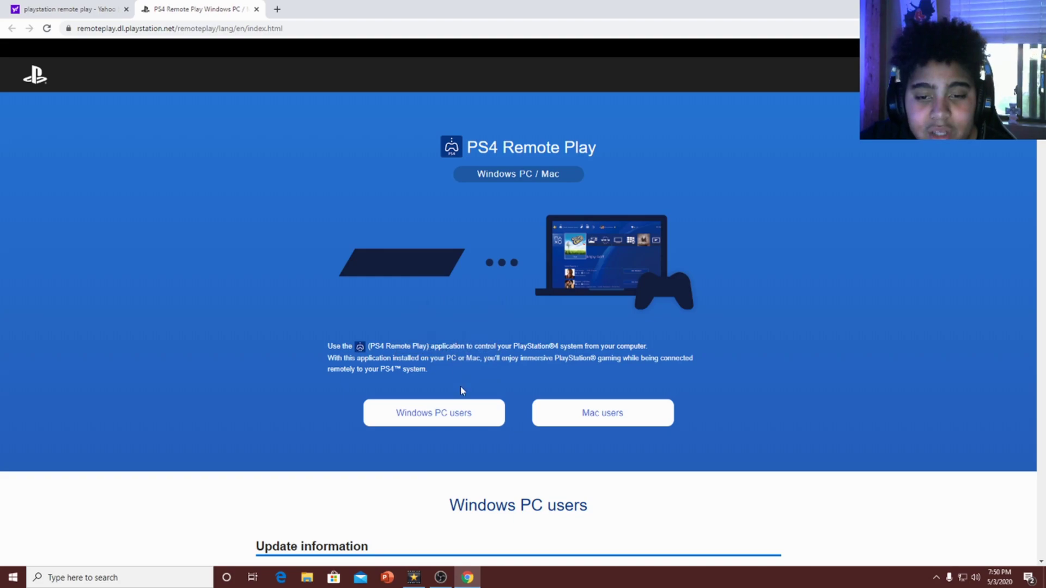
click(435, 417)
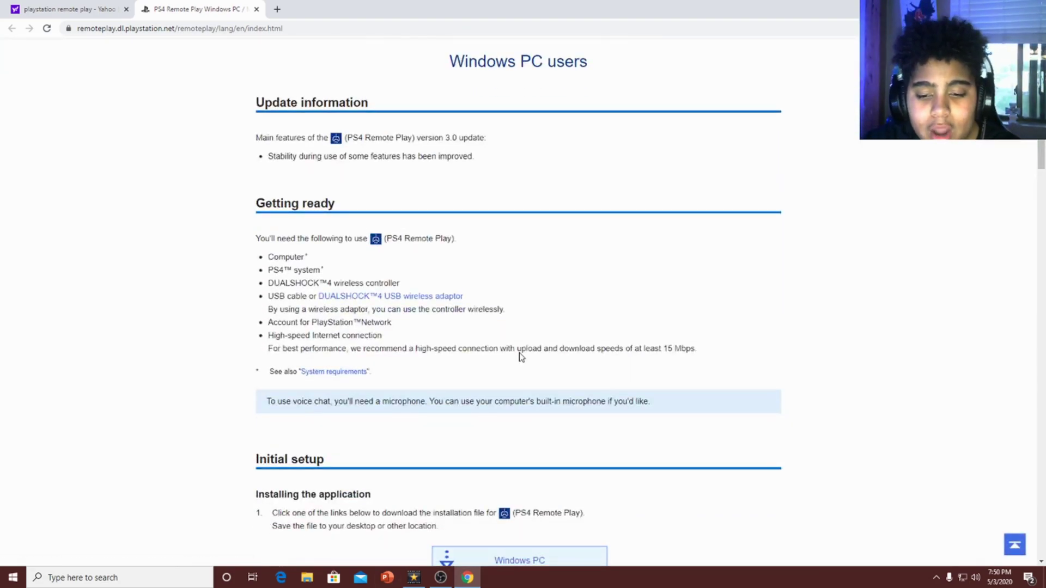
scroll(522, 357, down, 4)
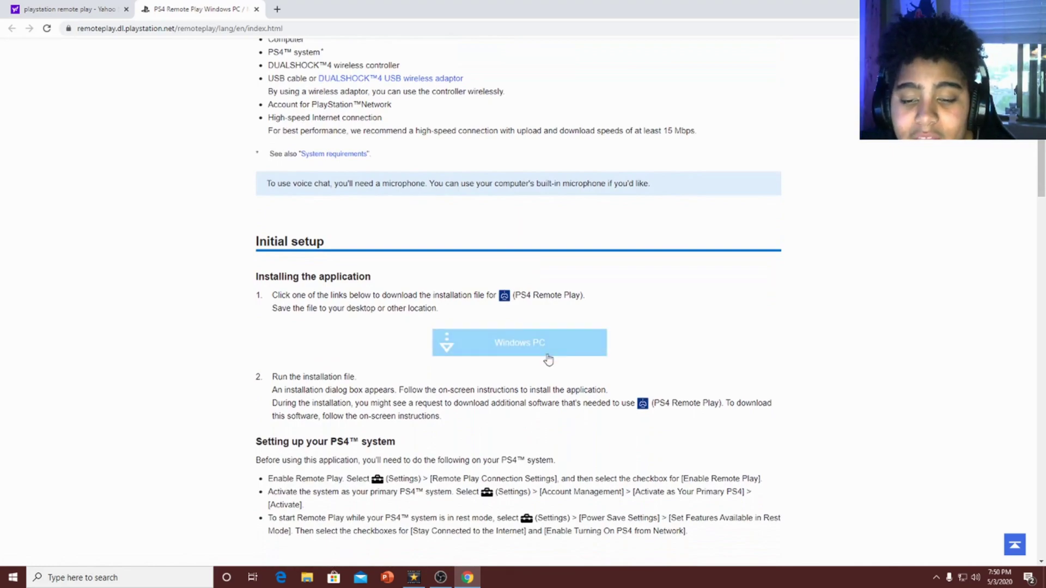
click(594, 349)
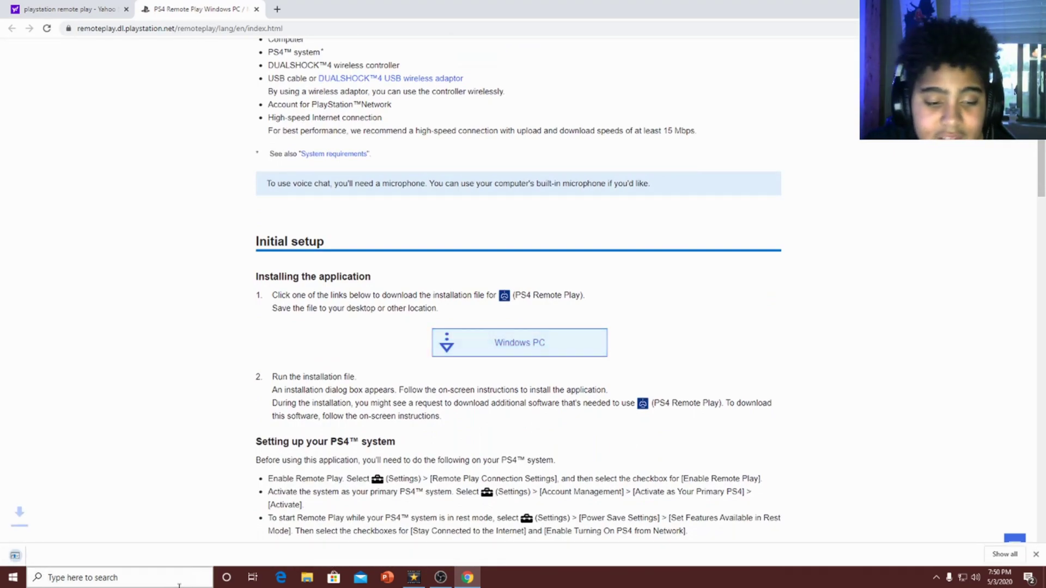
click(112, 553)
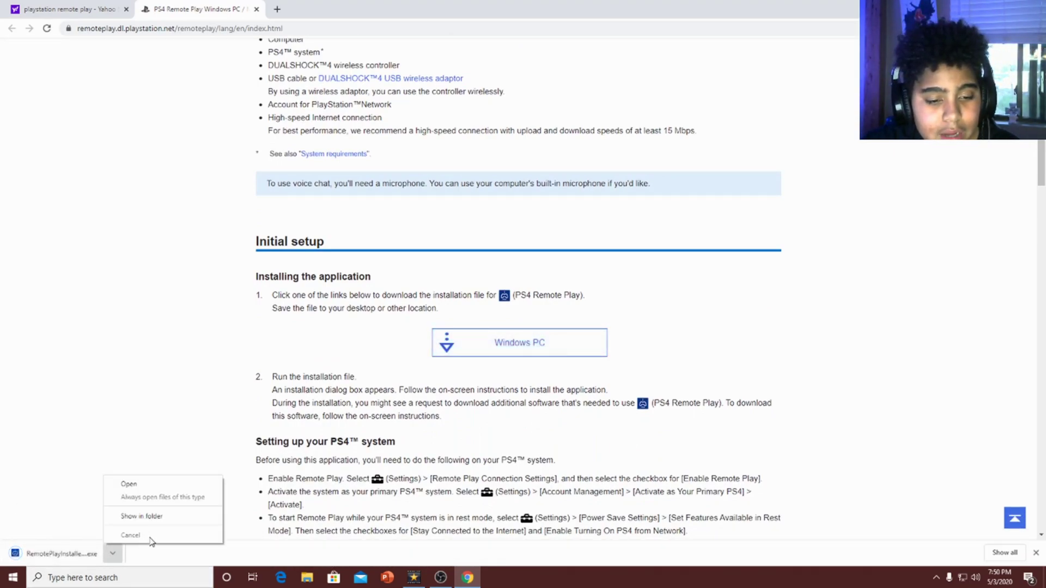
click(146, 425)
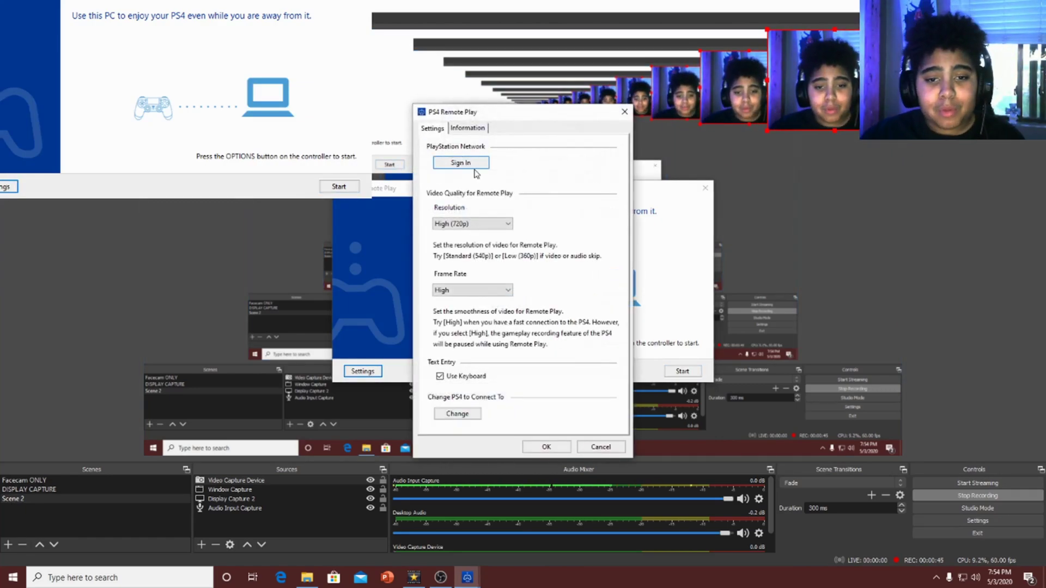
- Sign in to PlayStation Network, try Best (1080p) resolution, and dismiss the 1080p support notice
click(482, 167)
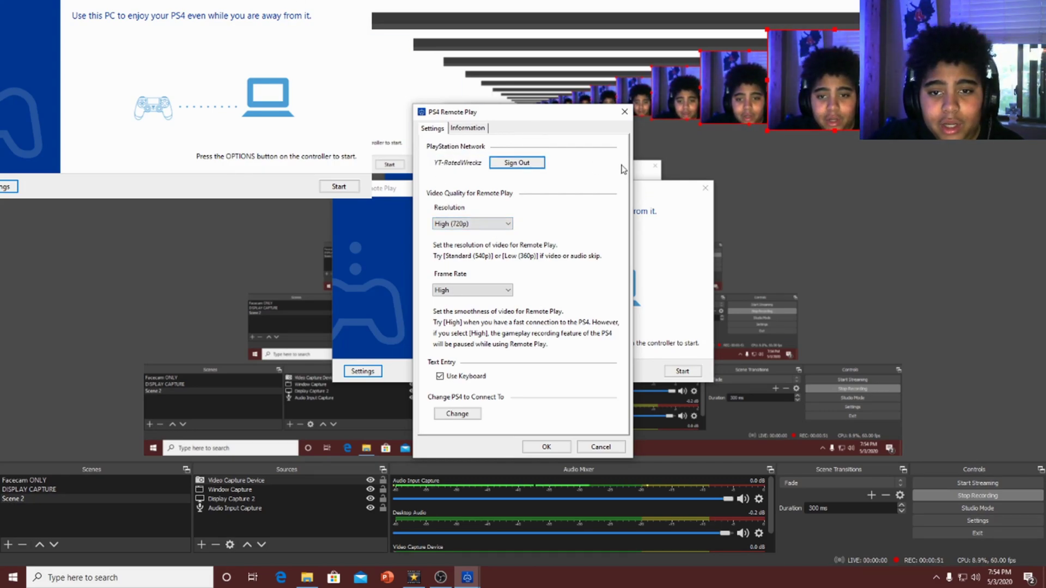
click(472, 225)
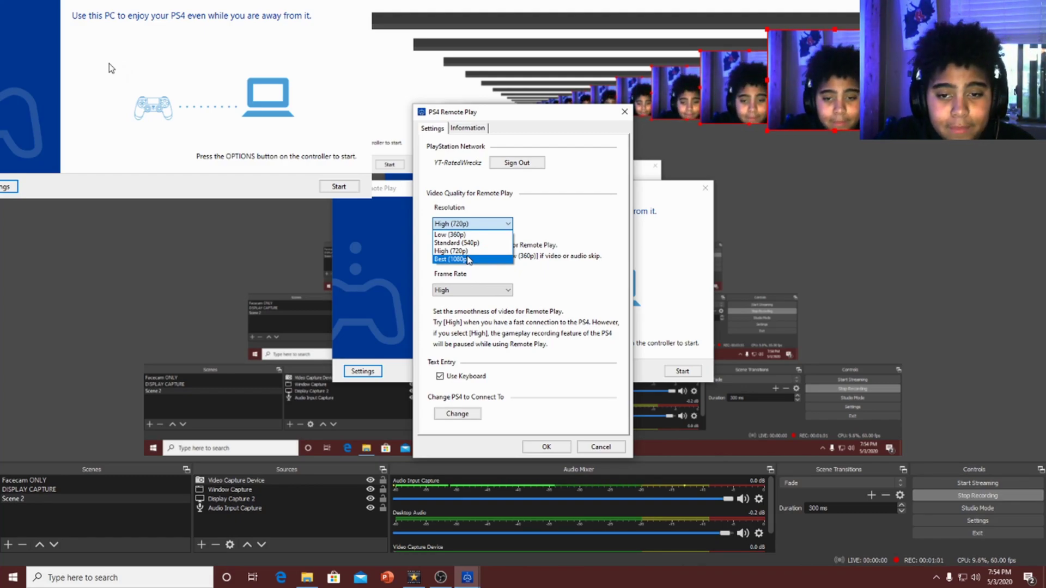
click(467, 259)
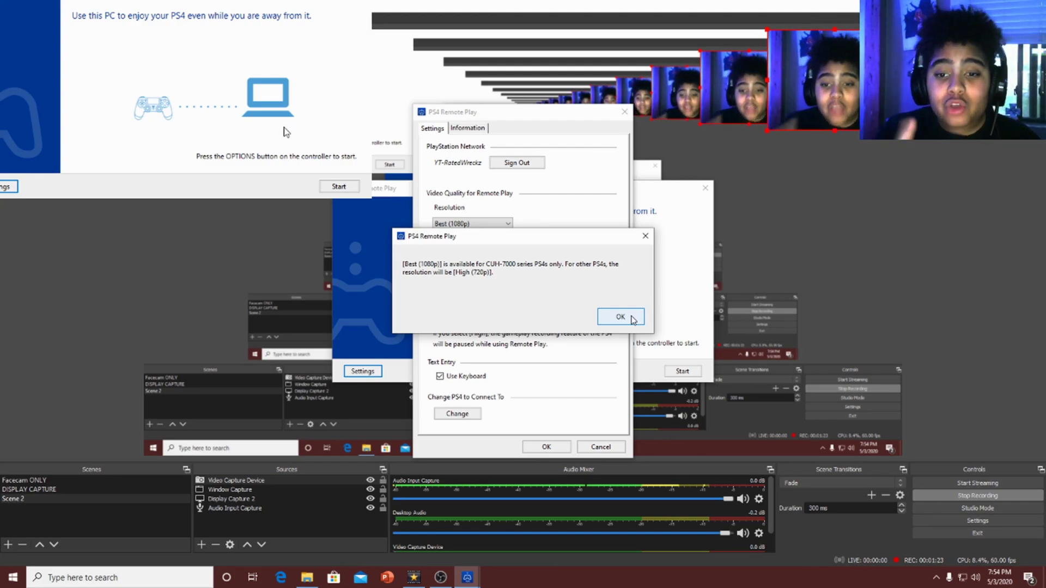
click(632, 320)
- Leave the frame rate at High and set the resolution back to High (720p)
click(481, 292)
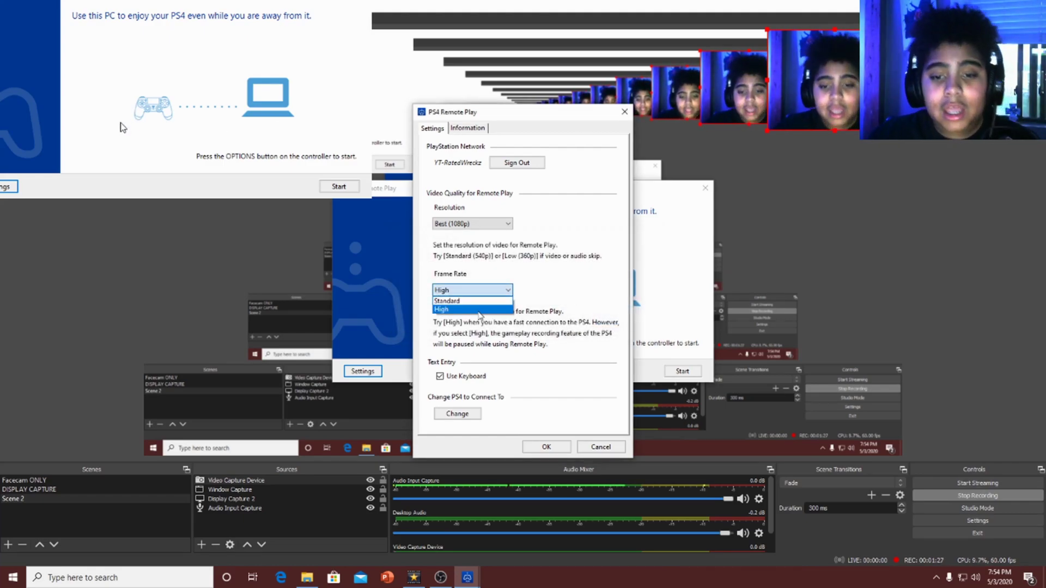
click(479, 309)
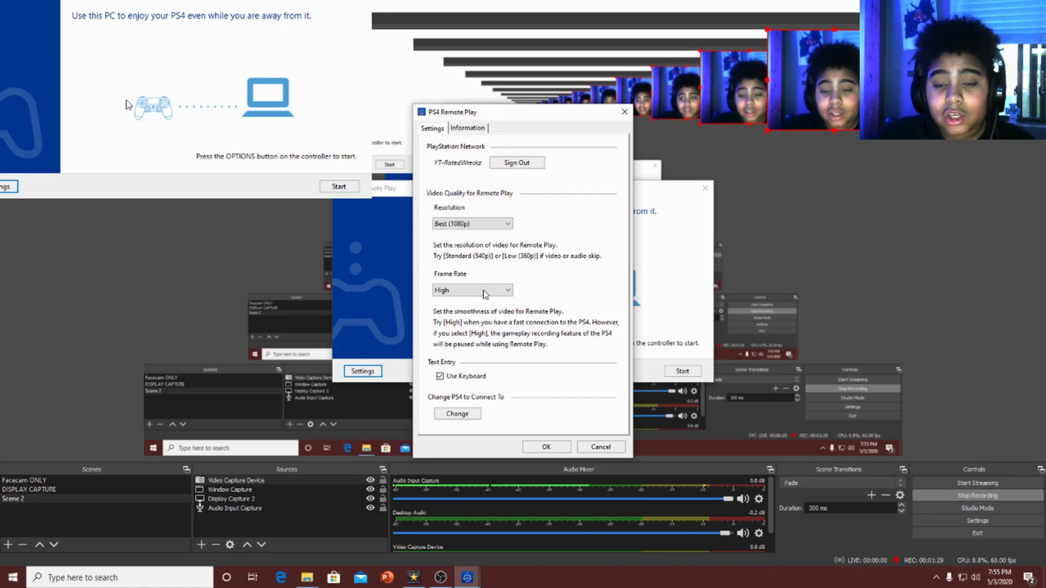
click(478, 289)
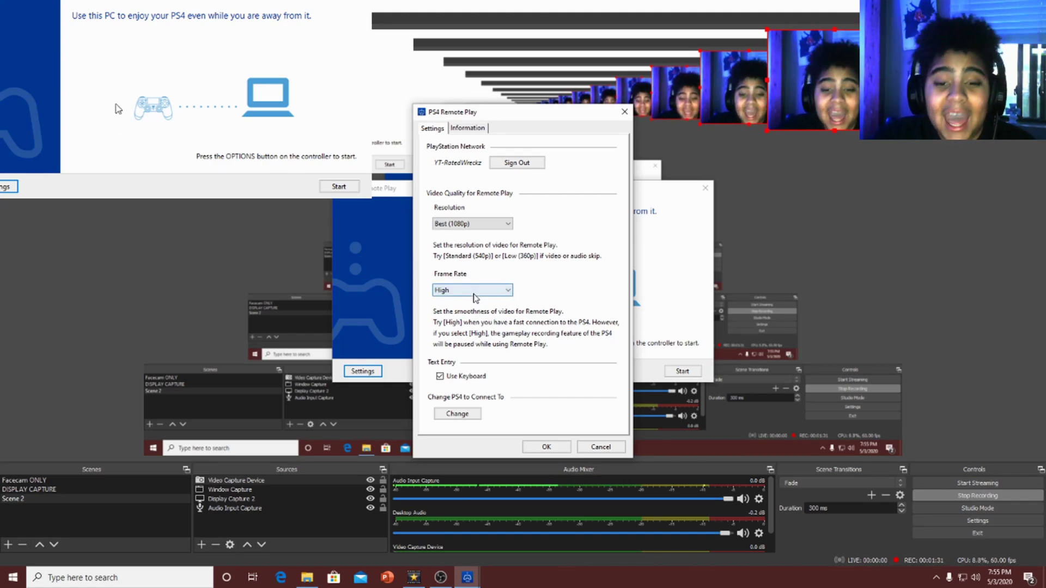
click(476, 304)
click(476, 290)
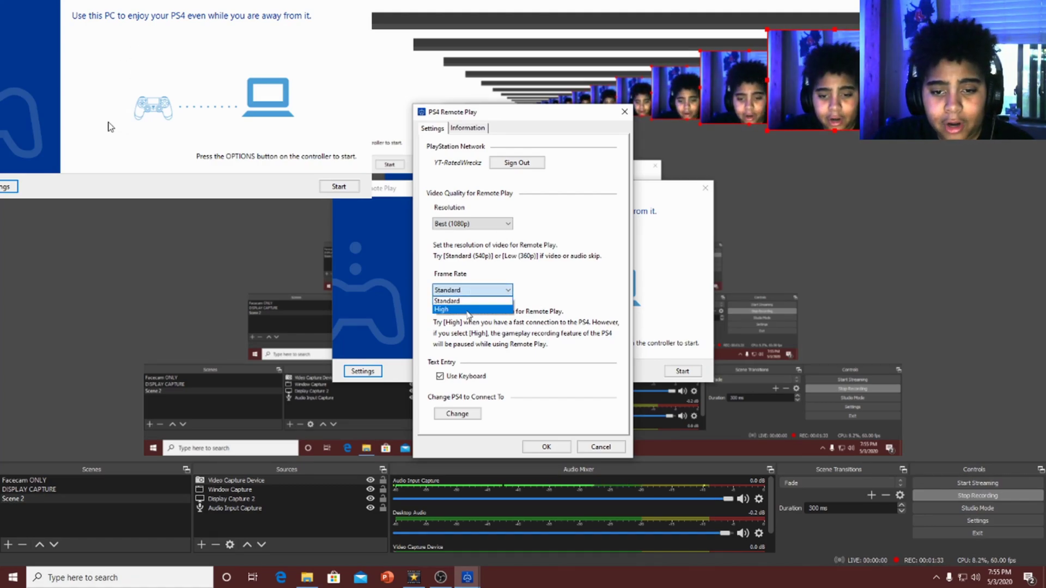
click(479, 309)
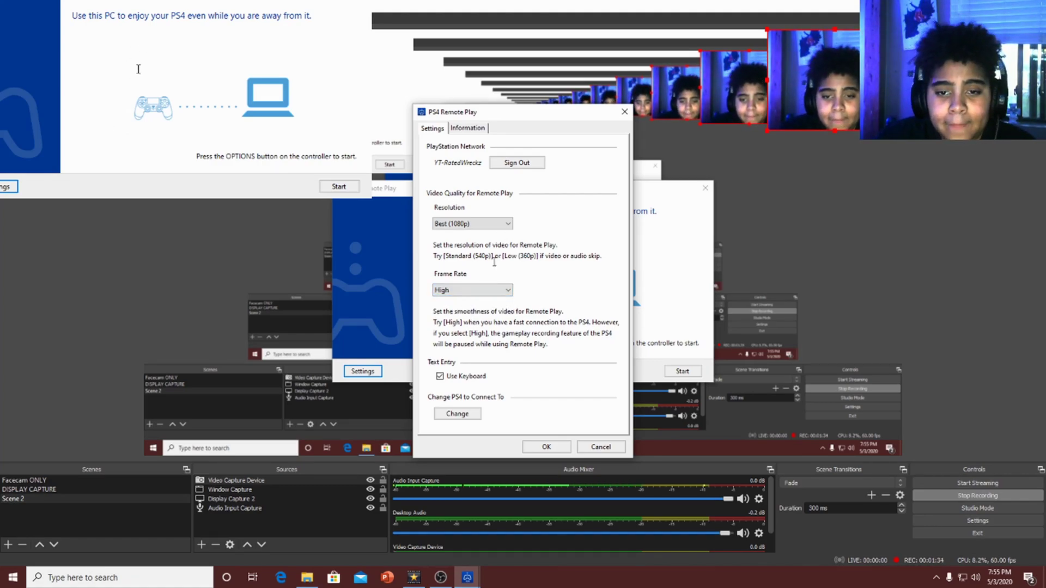
click(496, 226)
click(472, 251)
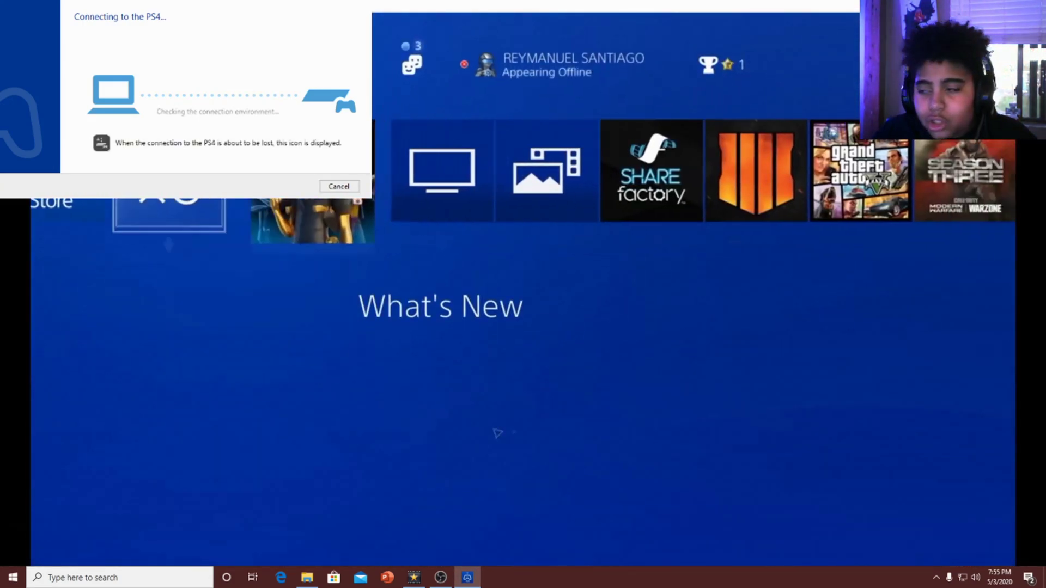
- On the streamed PS4, go to Settings > Remote Play Connection Settings
key(Right)
key(Right)
key(Right)
key(Right)
key(Right)
key(Right)
key(Right)
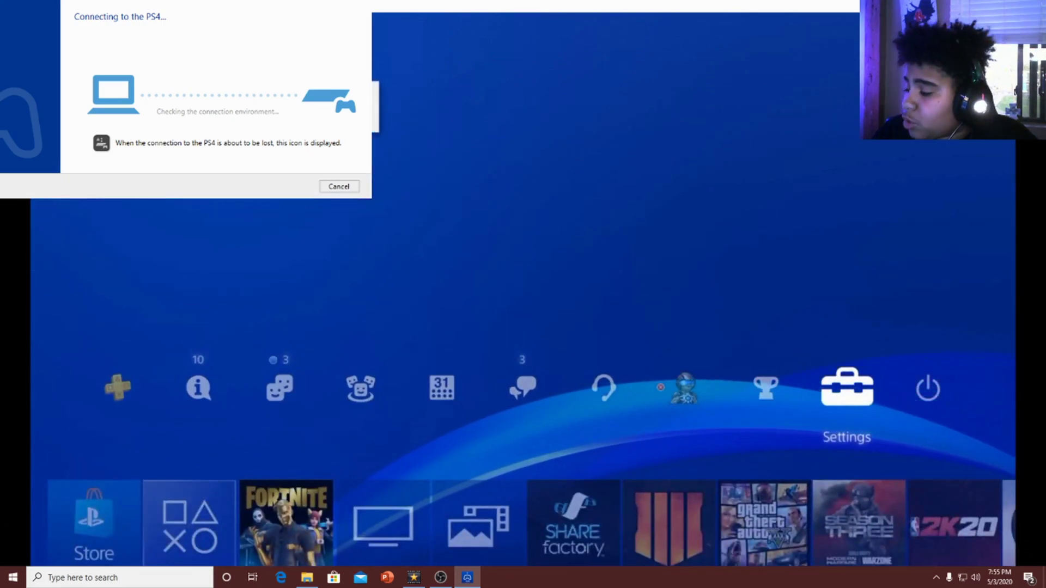
key(Return)
key(Down)
key(Down)
key(Down)
key(Down)
key(Down)
key(Down)
key(Down)
key(Down)
key(Down)
key(Down)
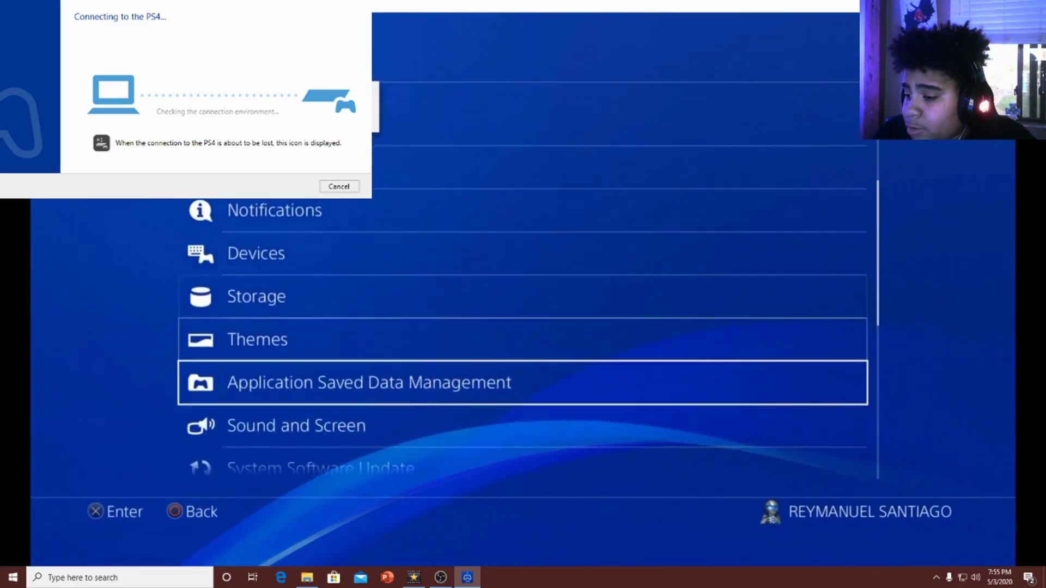
key(Down)
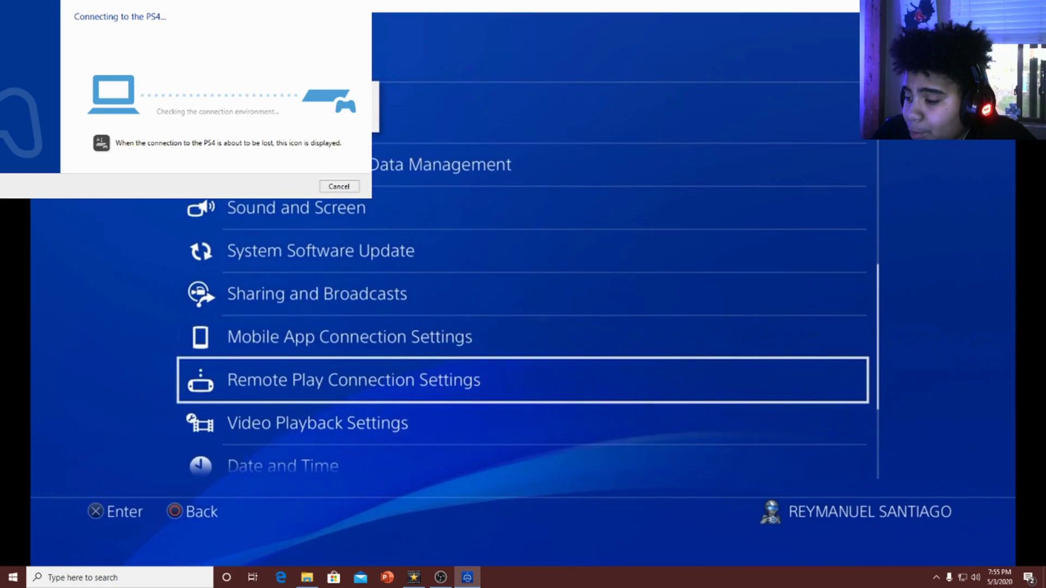
key(Return)
- Try Add Device and dismiss the cannot-use-this-feature error messages
key(Down)
key(Down)
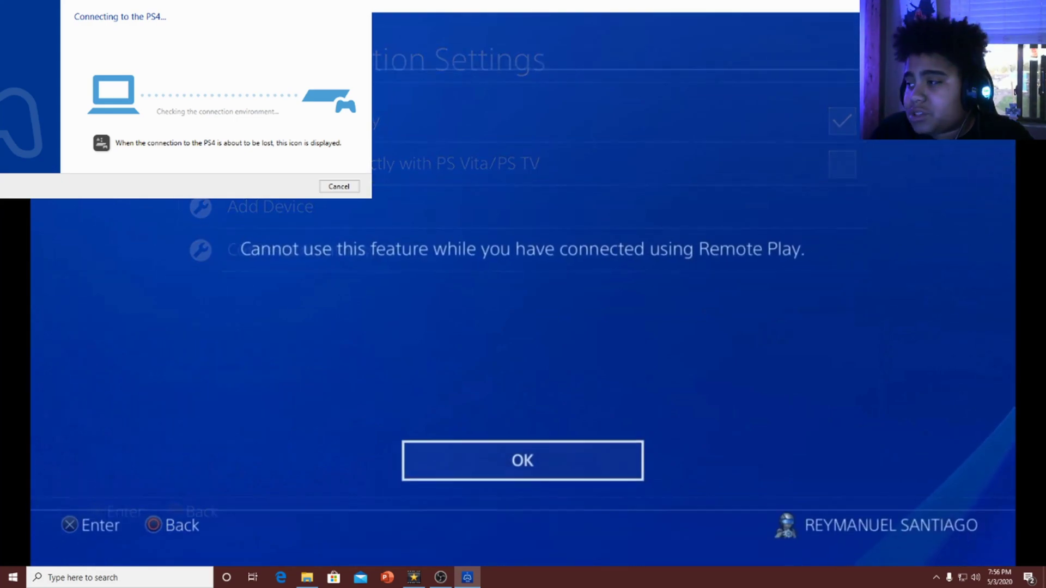
key(Return)
key(Up)
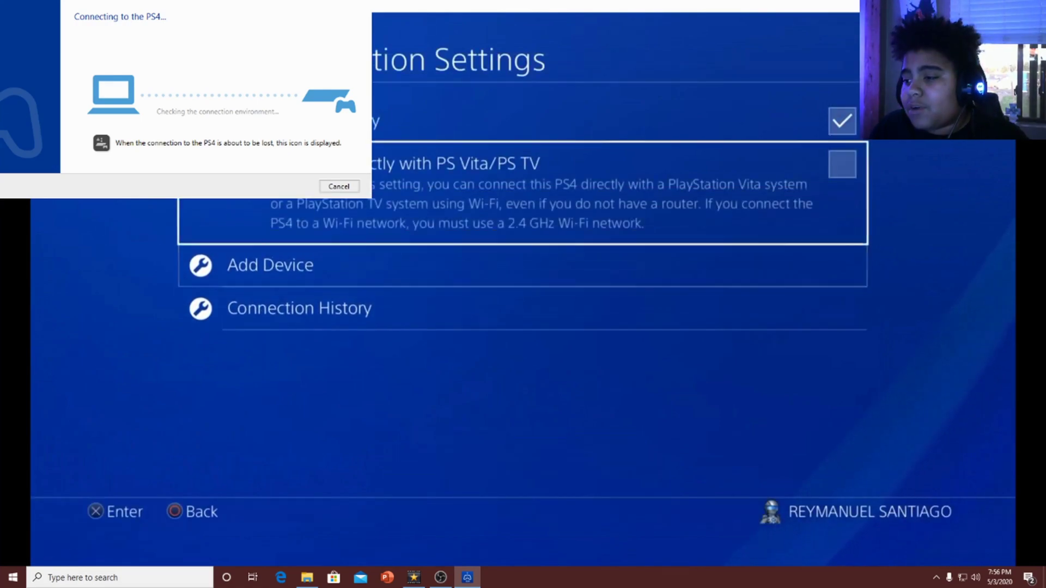
key(Down)
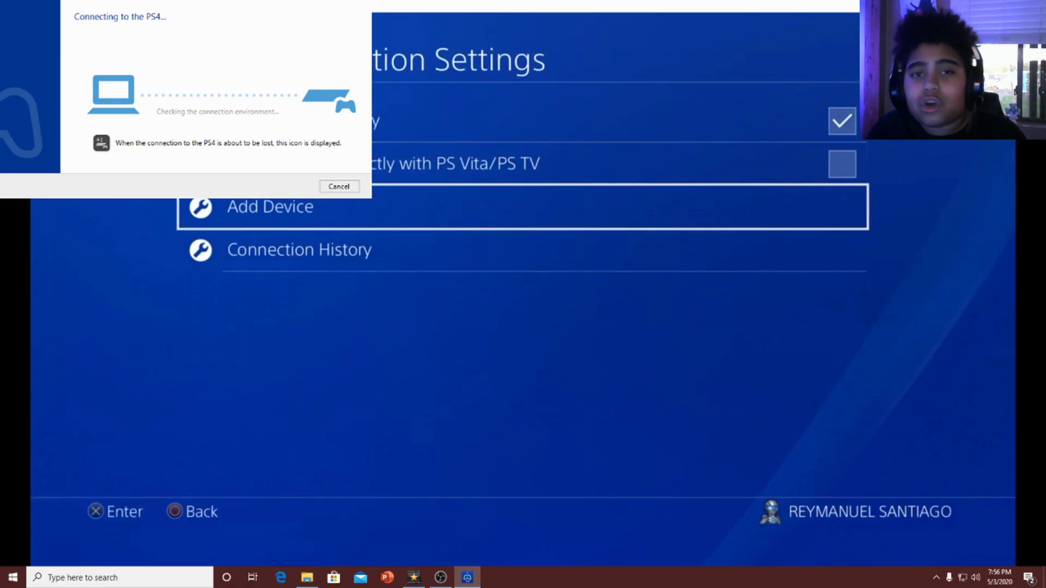
key(Return)
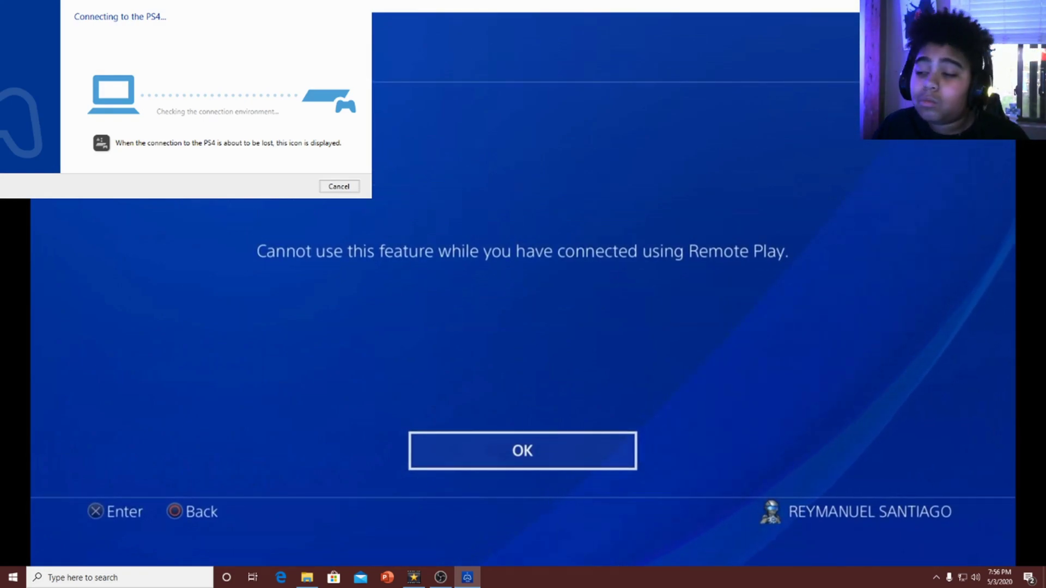
key(Return)
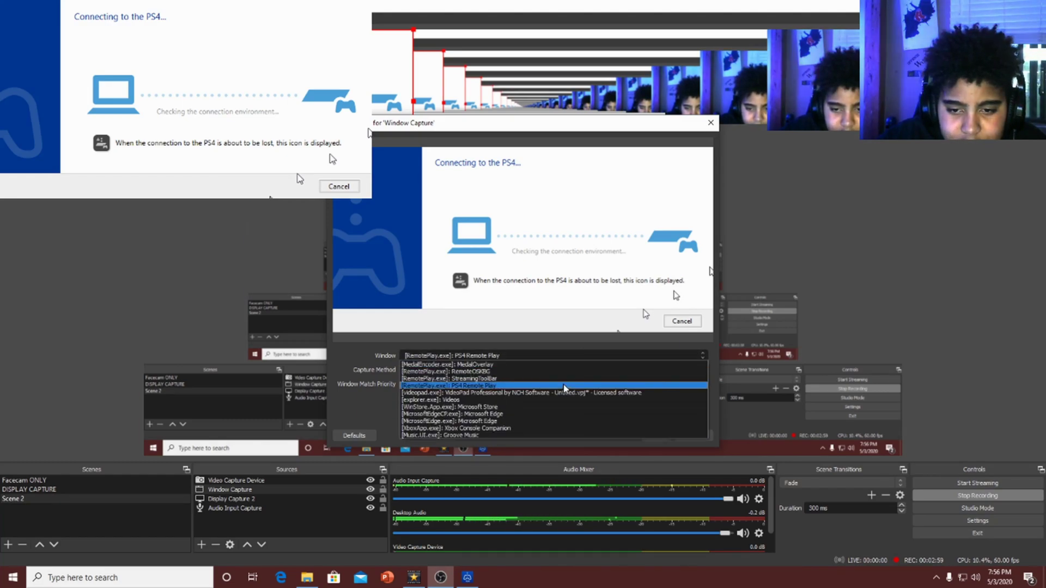
- Set the Window Capture's window to [RemotePlay.exe]: PS4 Remote Play
click(561, 365)
click(561, 356)
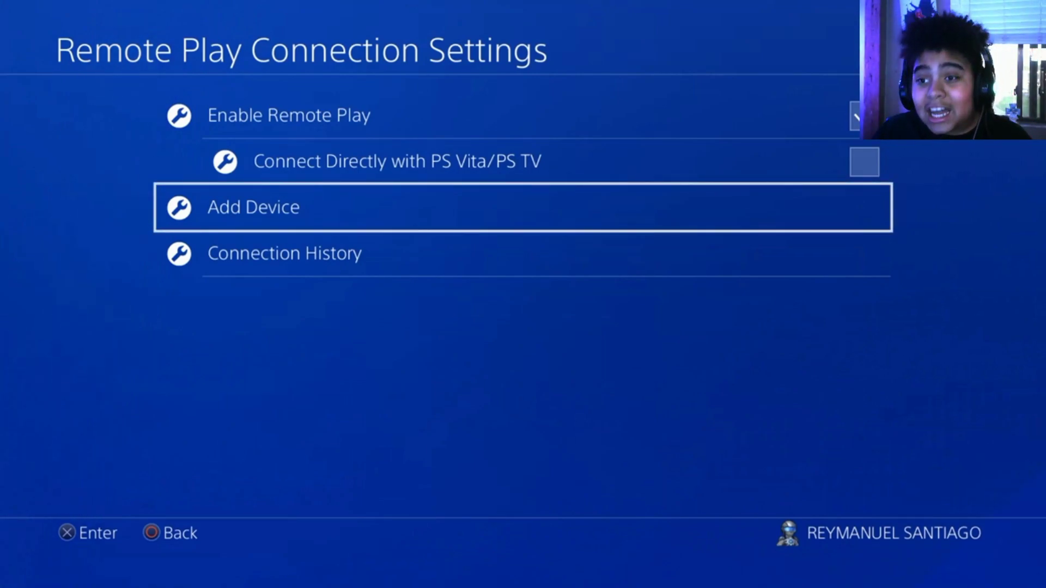
- Move the selection up to PS Vita/PS TV and back down to Add Device
key(Up)
key(Down)
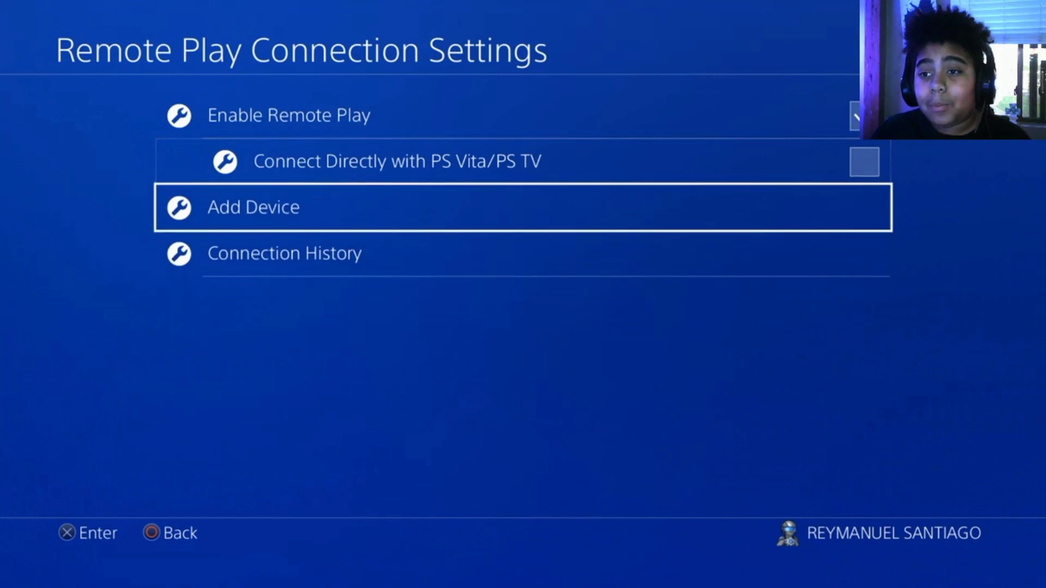